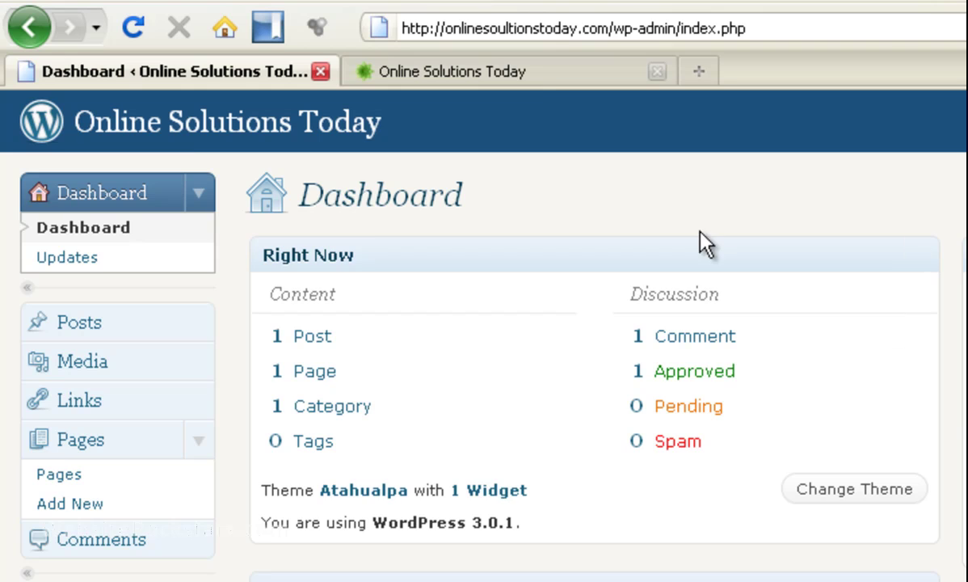
Check the live site, then return to the Dashboard and open the Pages list, which shows only About.
left_click(546, 72)
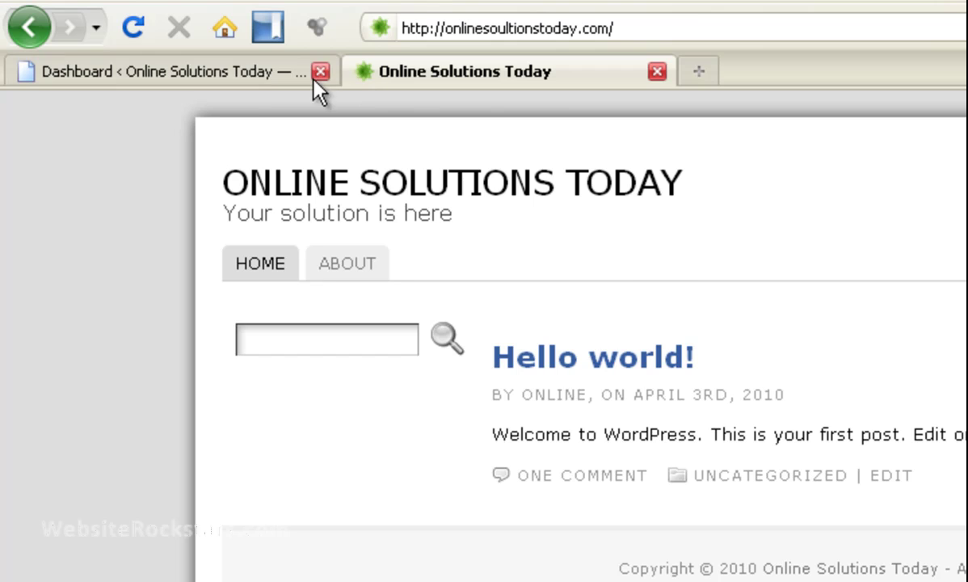
left_click(244, 77)
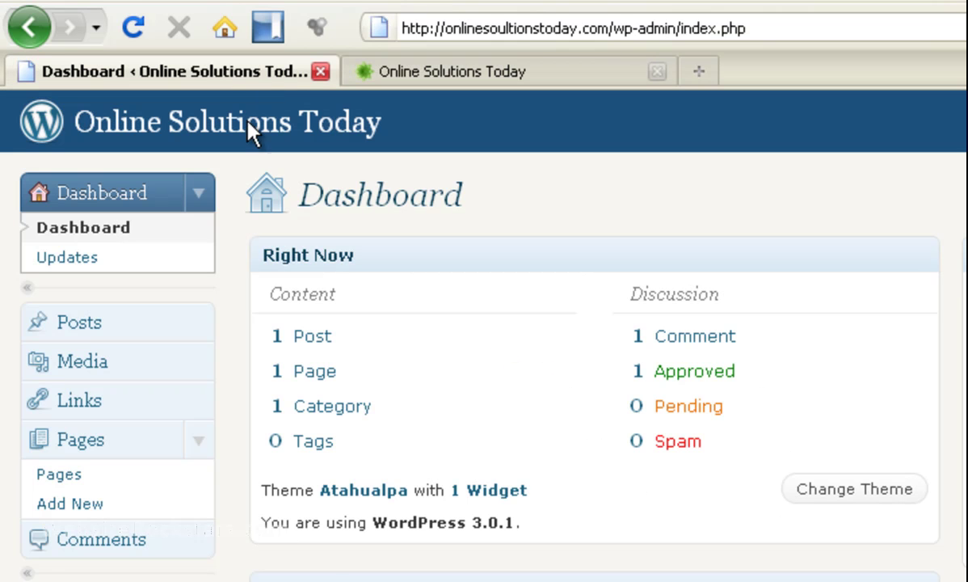
left_click(91, 477)
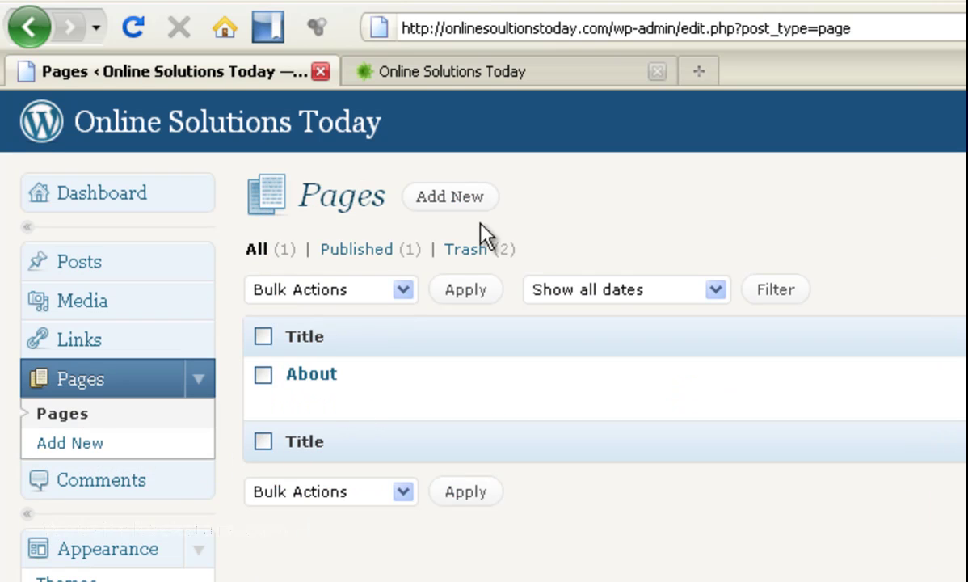
Add a new page titled 'Home' with the body text 'This is the homepage'.
left_click(458, 202)
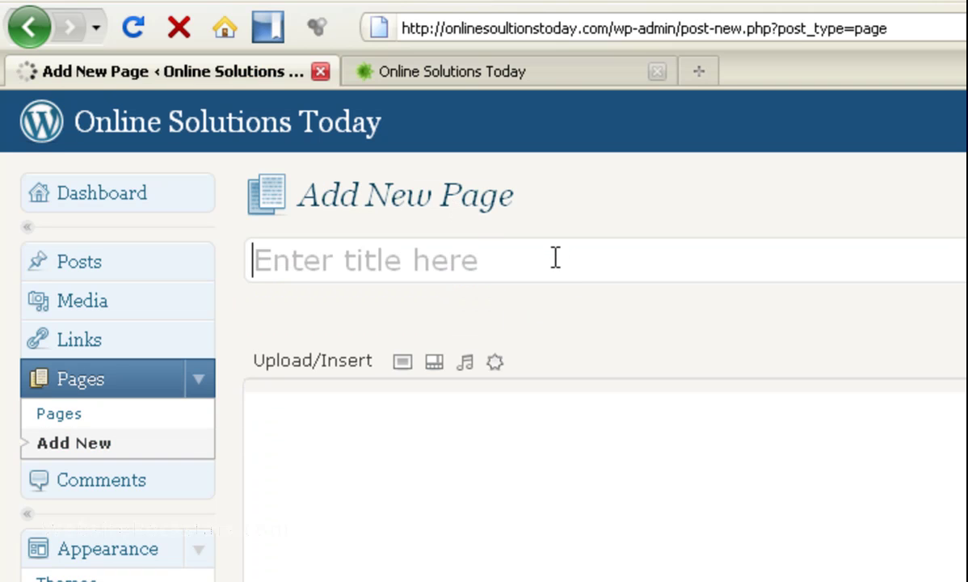
type("Home")
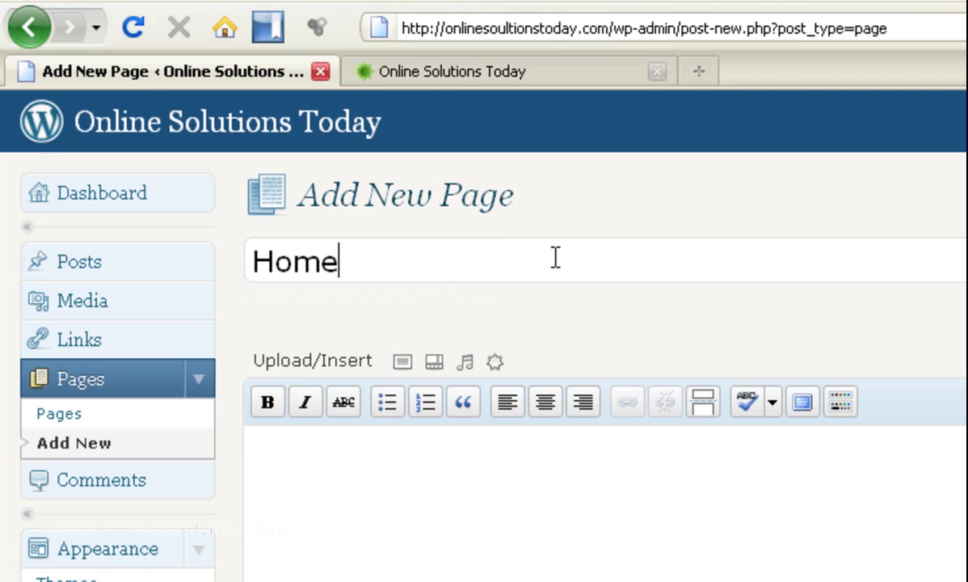
left_click(637, 526)
type("Ti")
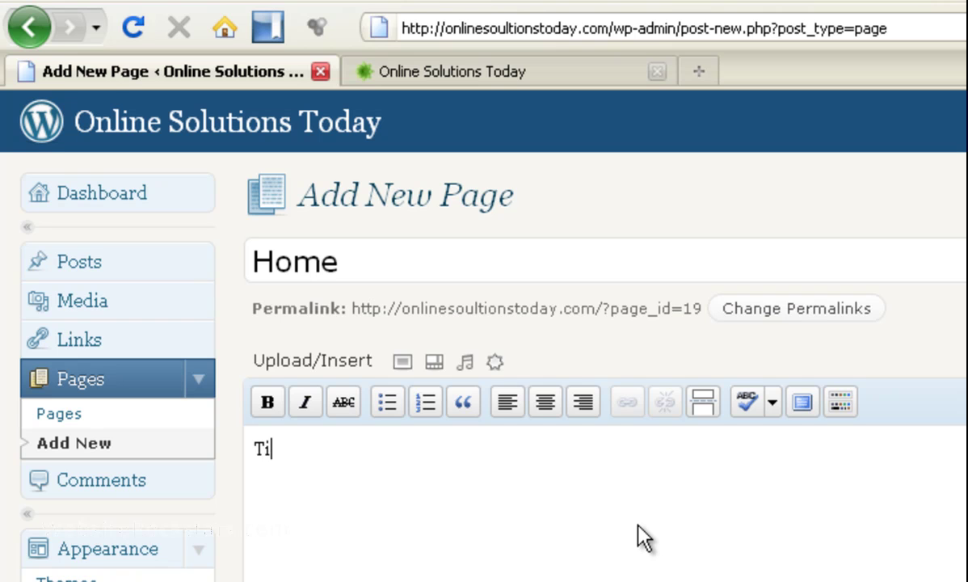
key("BackSpace")
type("his is hte")
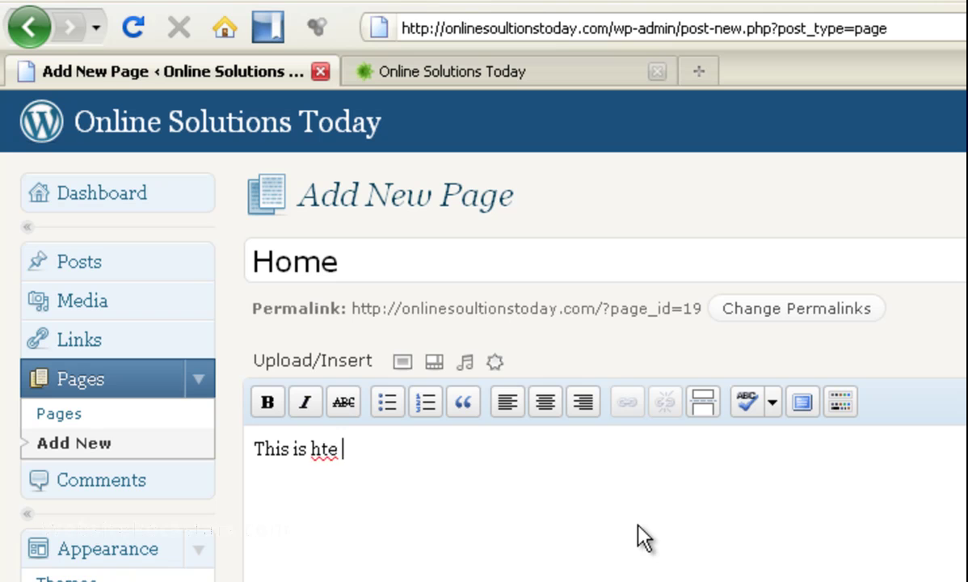
key("BackSpace")
key("BackSpace")
key("BackSpace")
key("BackSpace")
type("the homepage")
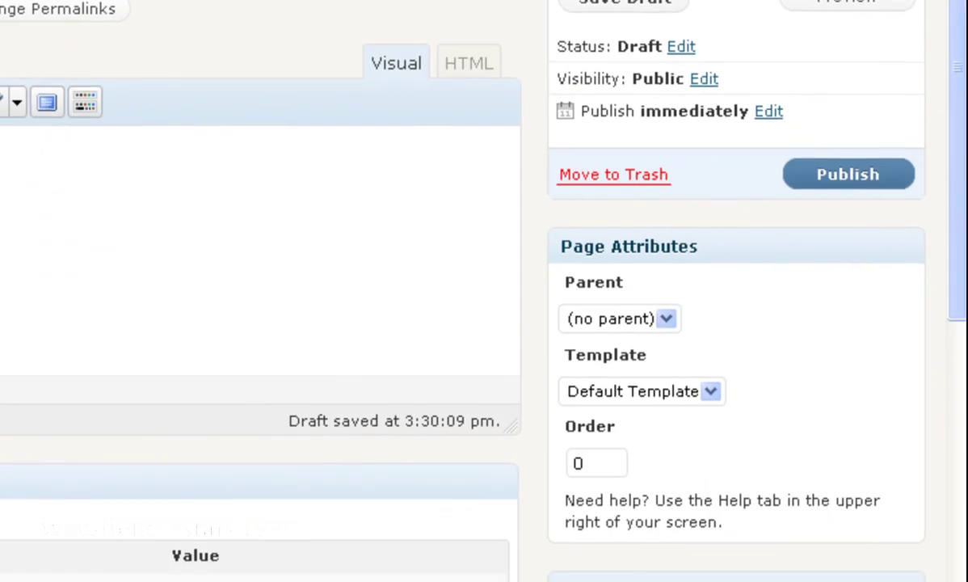
Change the Home page's Order attribute from 0 to -1.
double_click(602, 459)
type("-1")
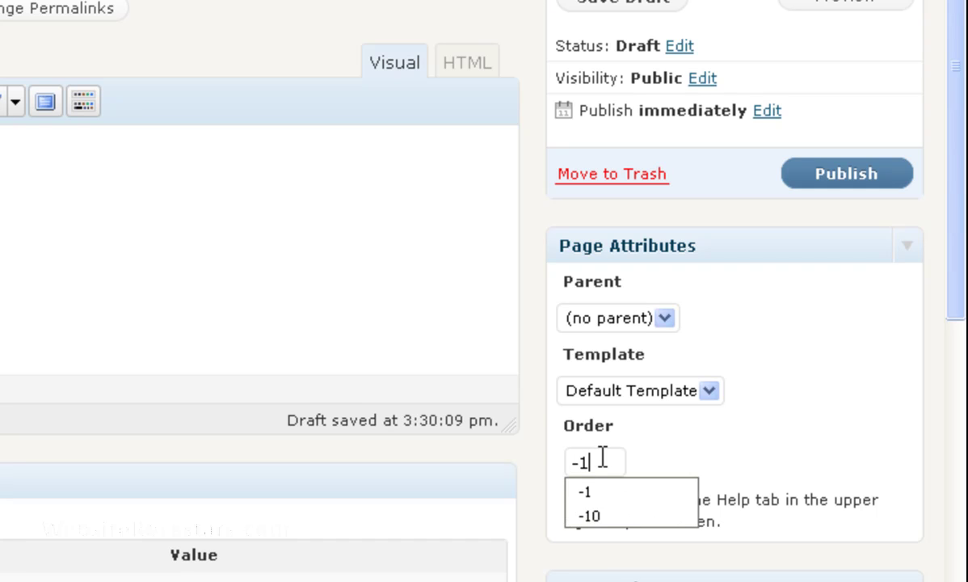
left_click(788, 454)
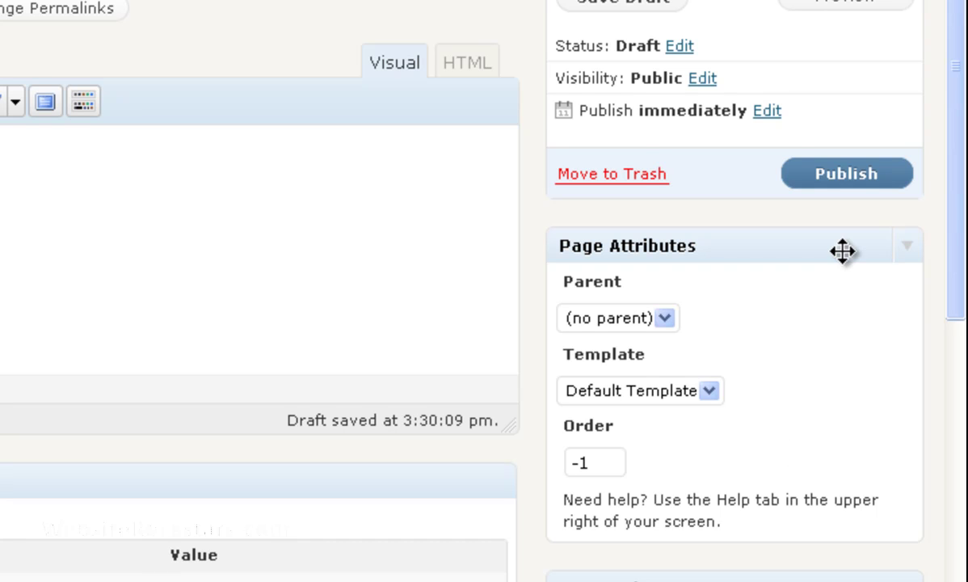
Publish the Home page and see two HOME tabs in the live site's menu.
left_click(846, 178)
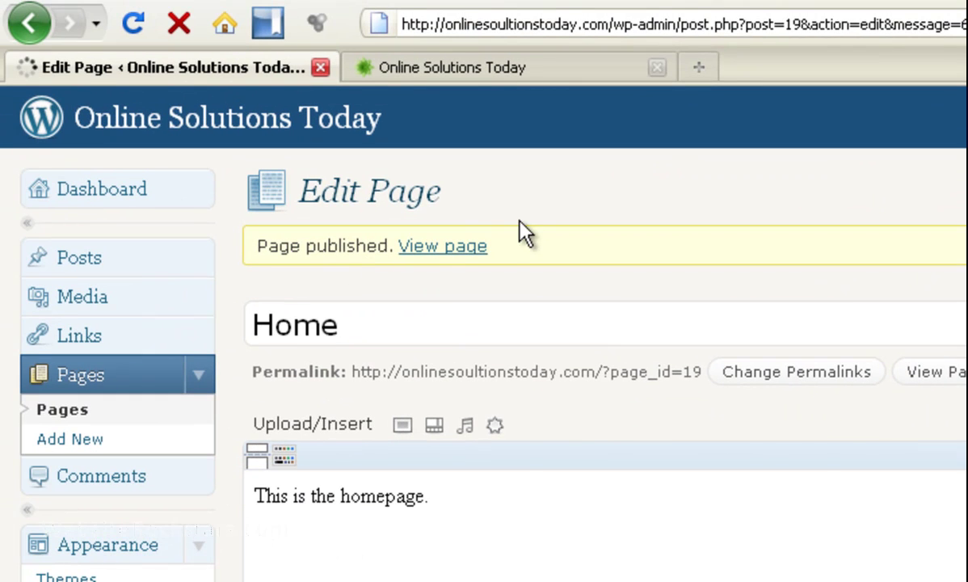
left_click(547, 68)
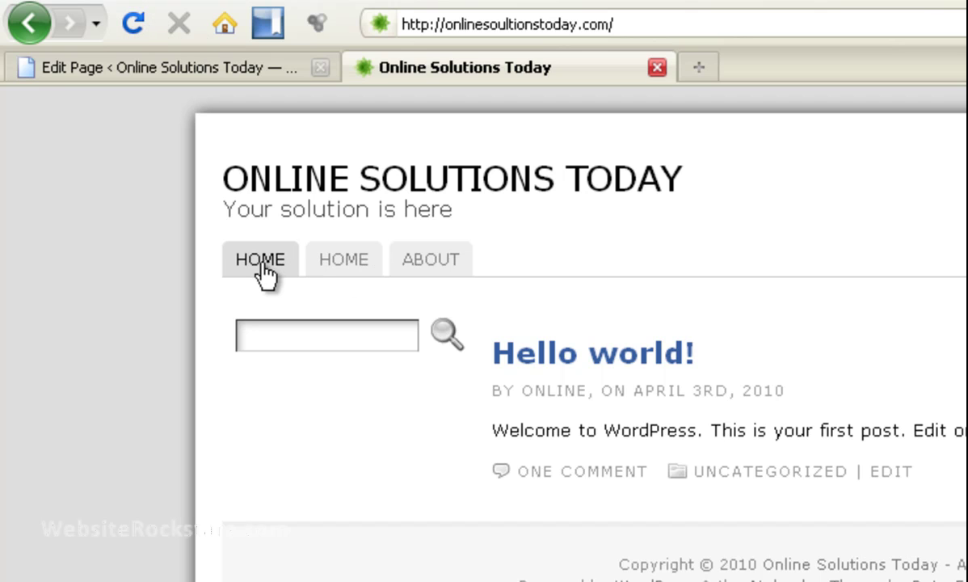
left_click(203, 68)
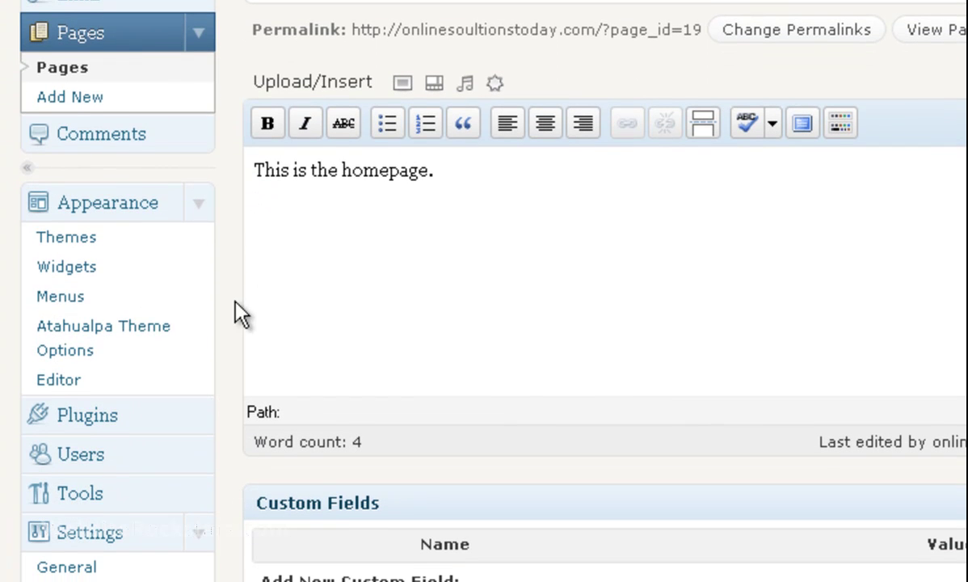
Delete 'Home' from Atahualpa's 'Home link in Page Menu Bar' field and save the theme options.
left_click(132, 348)
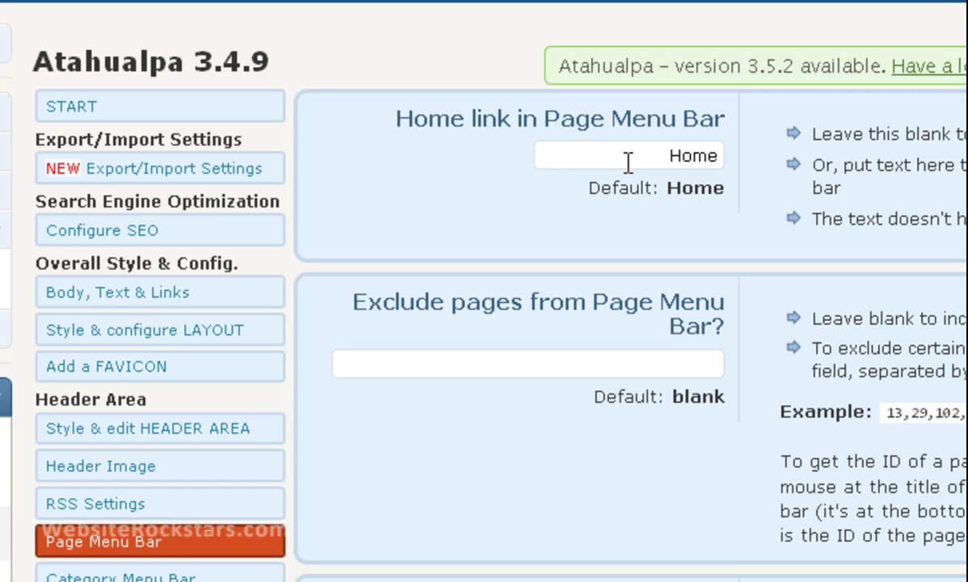
left_click(653, 159)
left_click(664, 154)
left_click_drag(664, 154, 736, 154)
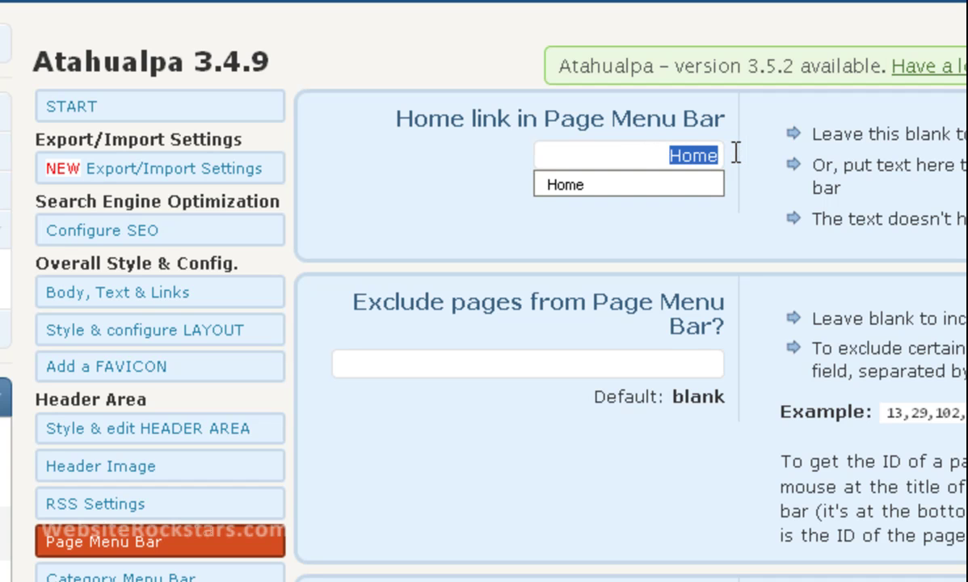
key("Delete")
scroll(485, 291, "down", 10)
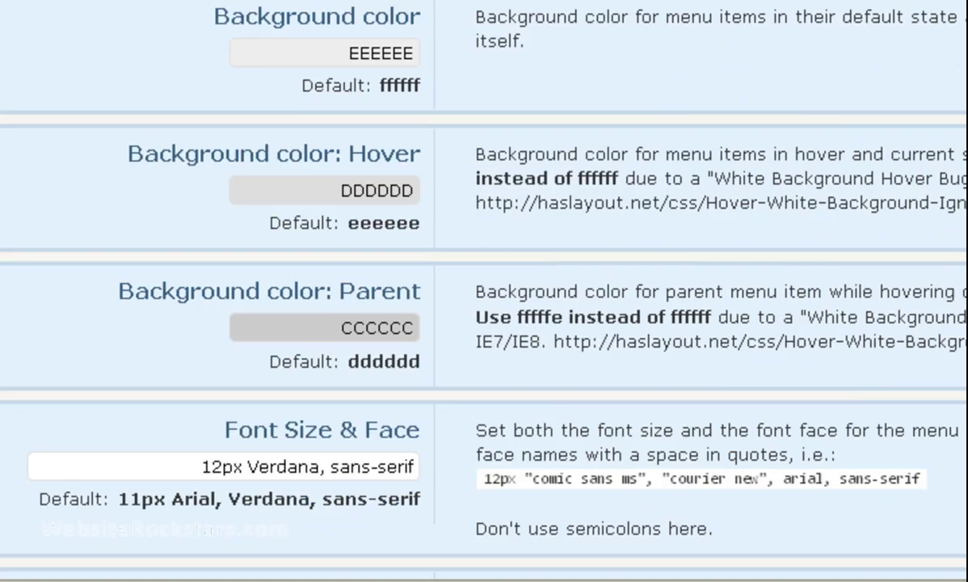
scroll(626, 357, "down", 10)
left_click(580, 349)
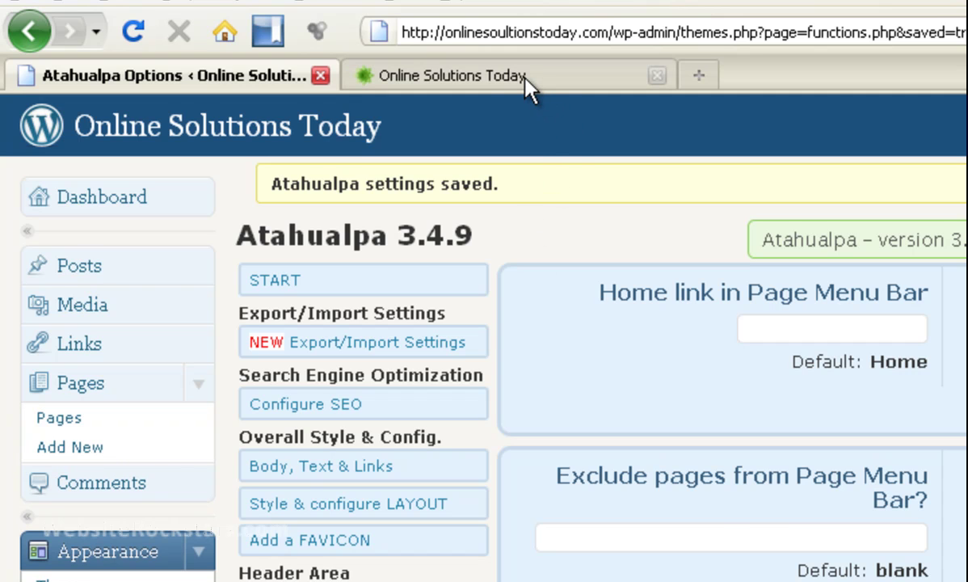
Reload the live site to confirm a single HOME tab beside ABOUT, then open HOME.
left_click(526, 81)
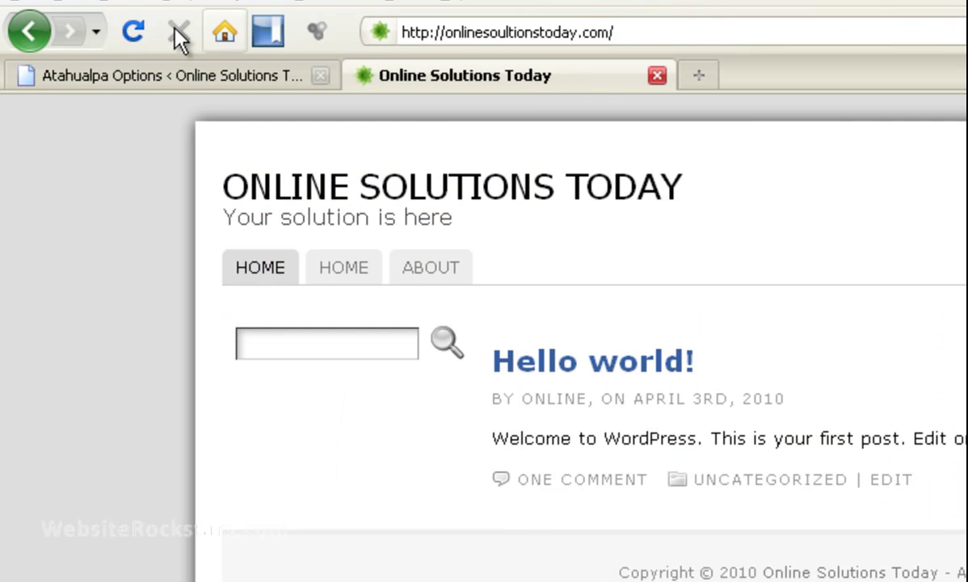
left_click(134, 33)
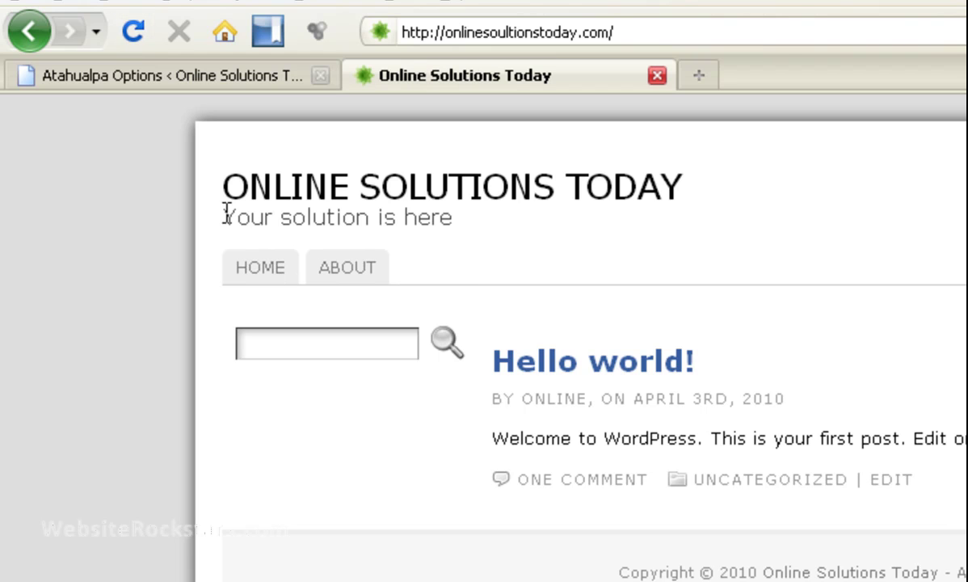
left_click(261, 270)
In Settings > Reading, choose 'A static page' with Home as the front page and save.
left_click(214, 76)
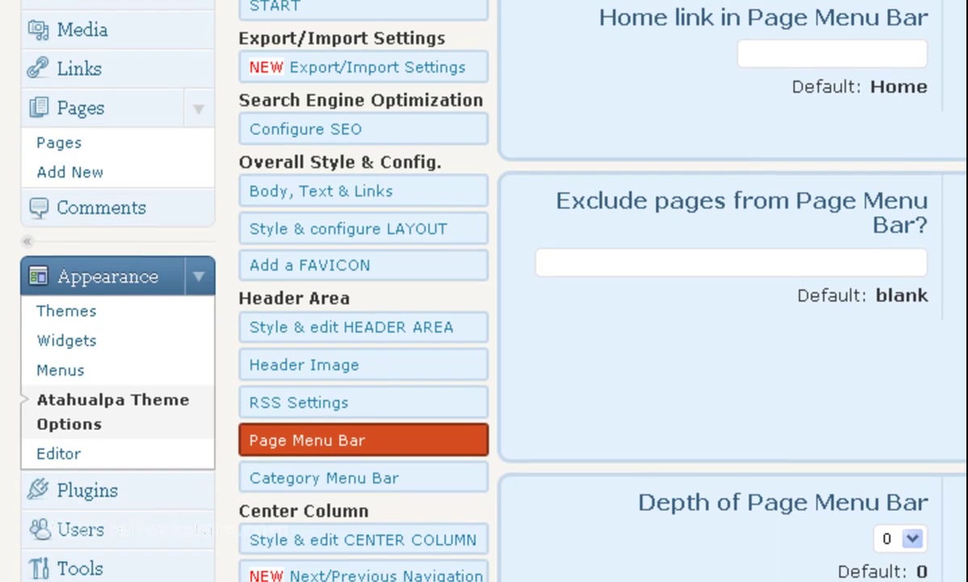
scroll(371, 15, "down", 5)
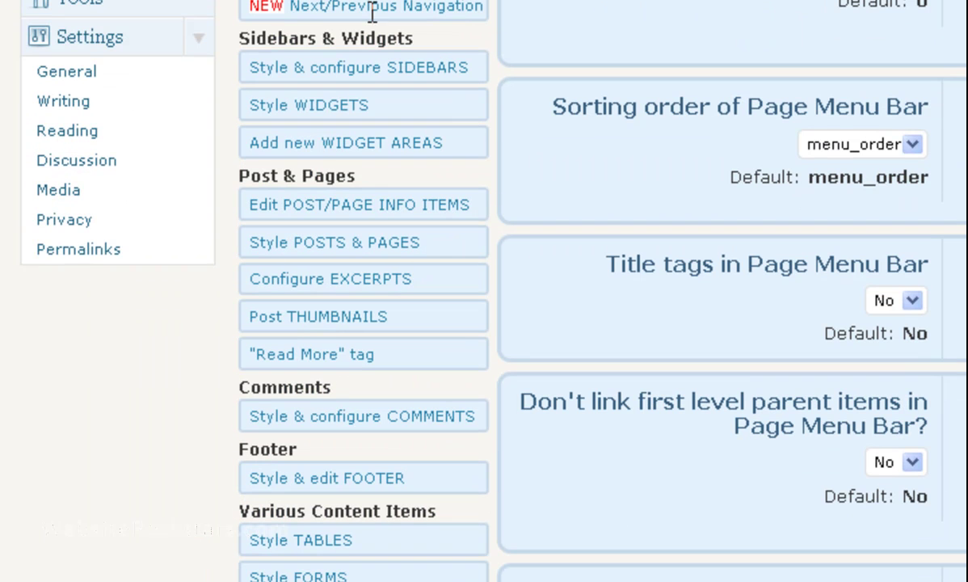
left_click(91, 135)
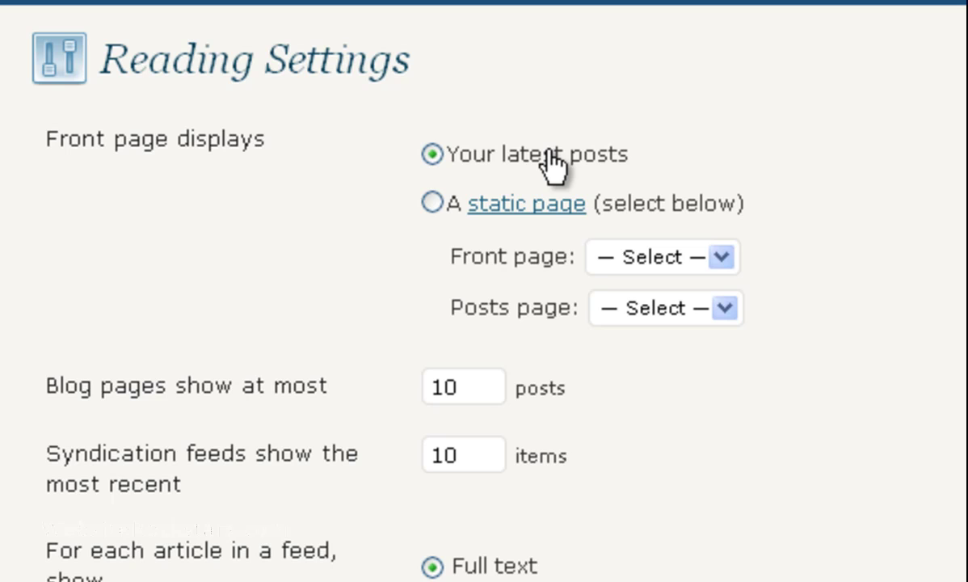
left_click(433, 204)
left_click(722, 257)
left_click(718, 350)
scroll(712, 169, "down", 4)
left_click(139, 457)
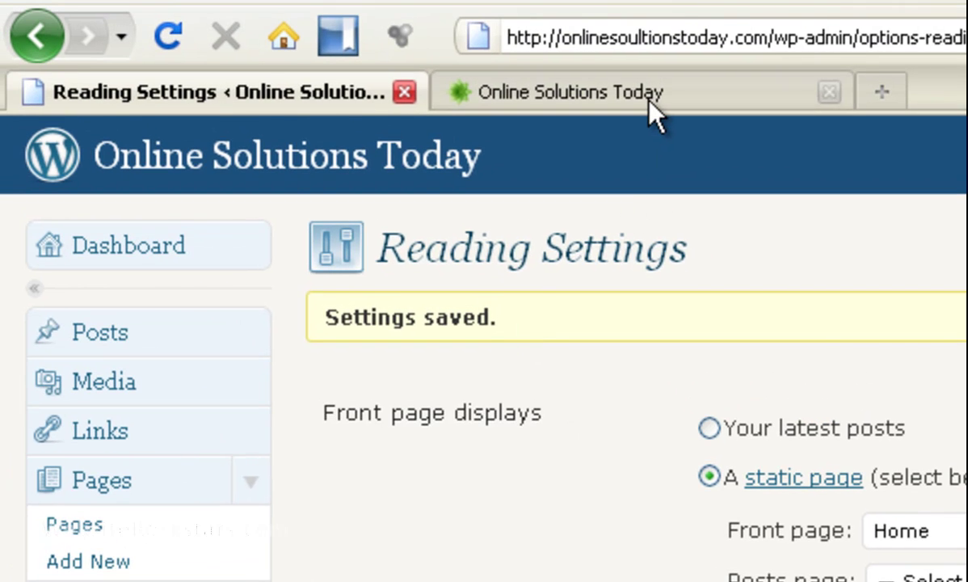
Reload the Online Solutions Today tab to confirm it now opens on 'This is the homepage.'.
left_click(650, 108)
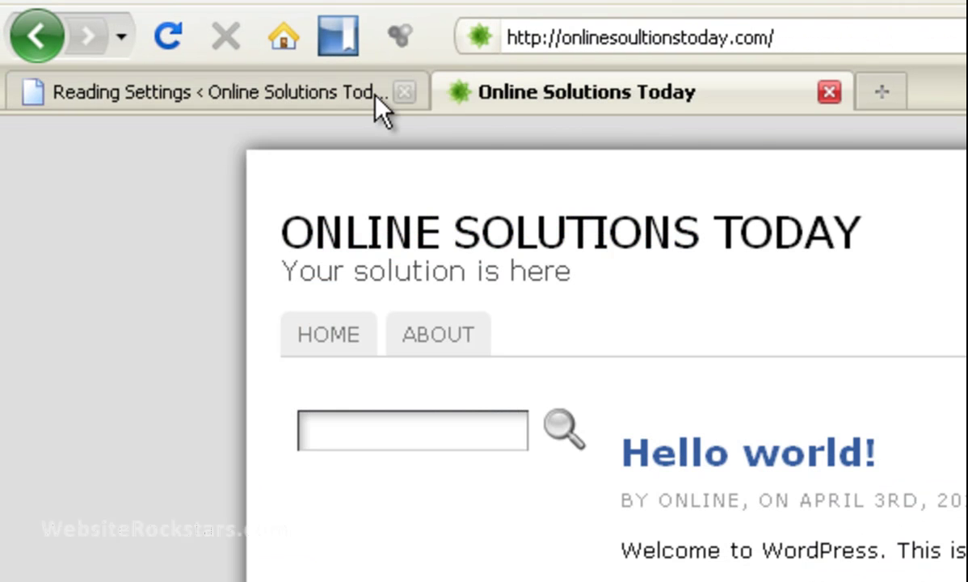
left_click(167, 38)
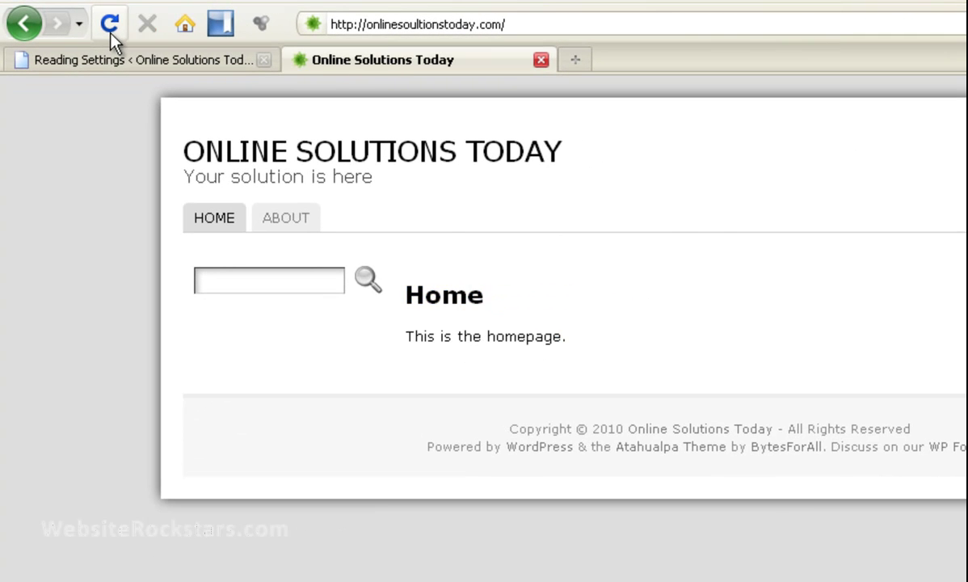